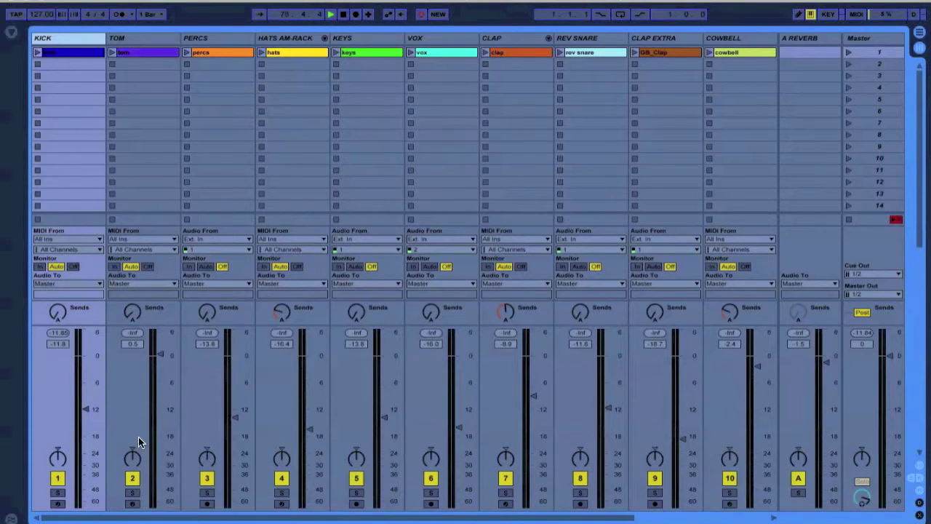
Step: Play the kick clip, set the Kick track's volume to -11.9 dB, and reset its peak level reading
left_click_drag(84, 408, 85, 391)
left_click_drag(85, 358, 85, 421)
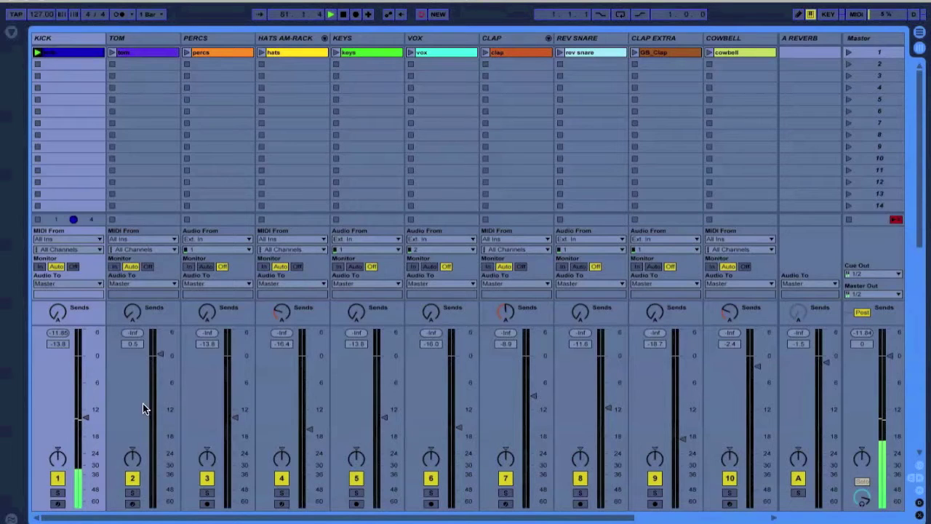
left_click_drag(85, 417, 85, 409)
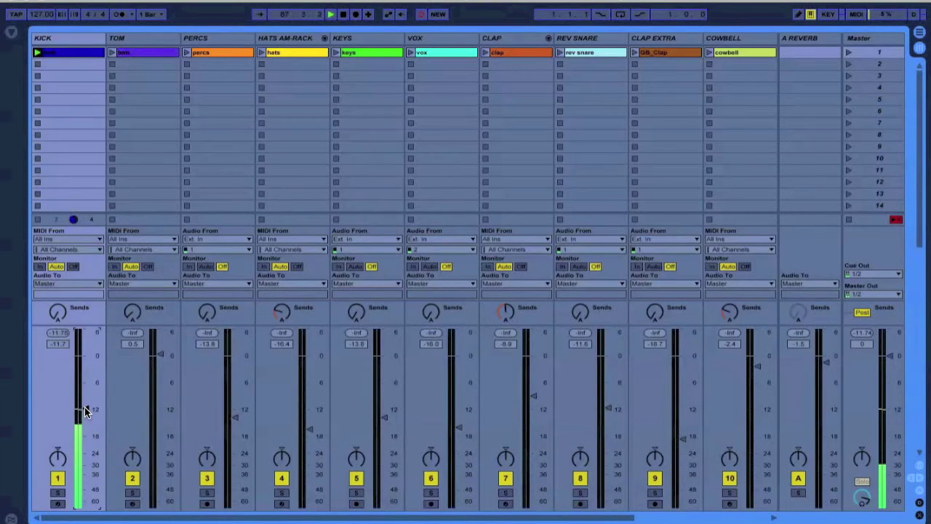
mouse_move(85, 412)
left_mouse_down()
mouse_move(85, 383)
mouse_move(84, 408)
left_mouse_up()
left_click_drag(84, 409, 85, 408)
left_click(58, 333)
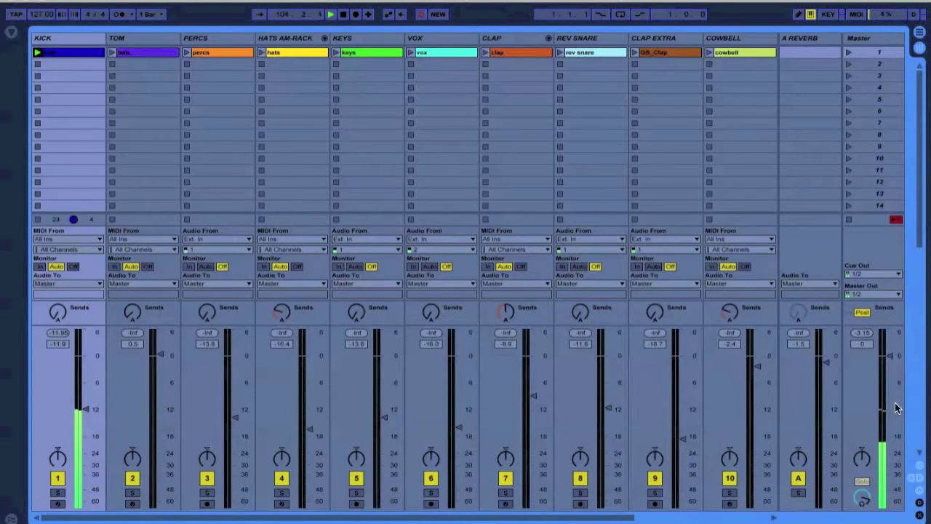
Step: Inspect the Master track's effects chain, hide it again, and check the Kick track's volume setting of -11.9 dB
double_click(873, 40)
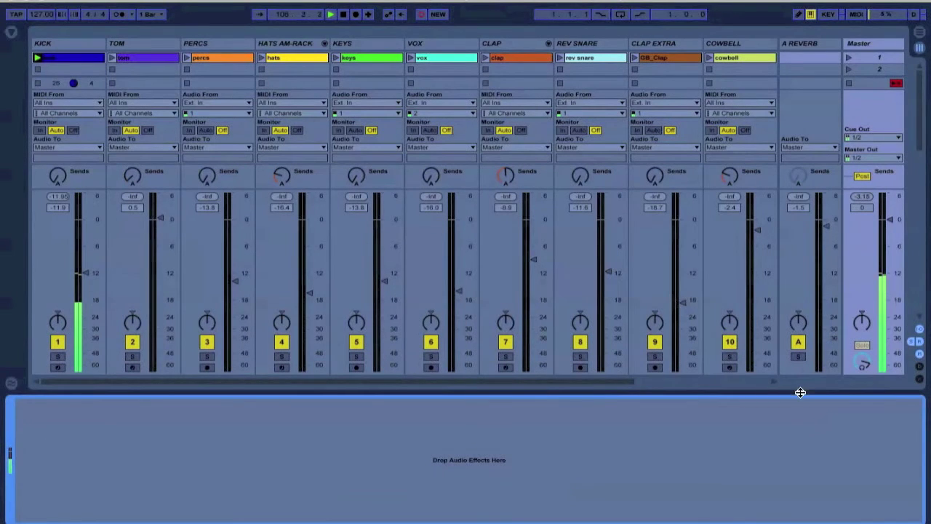
left_click_drag(800, 393, 800, 518)
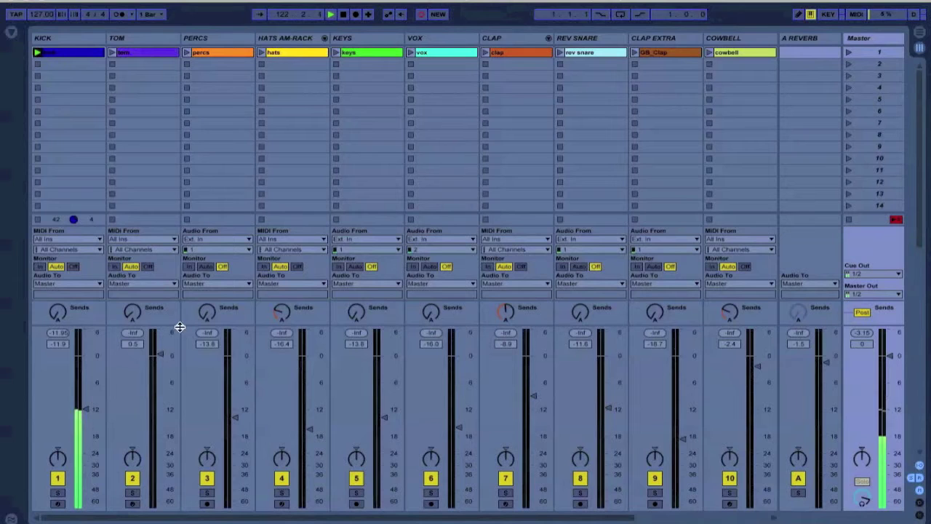
left_click_drag(83, 410, 83, 408)
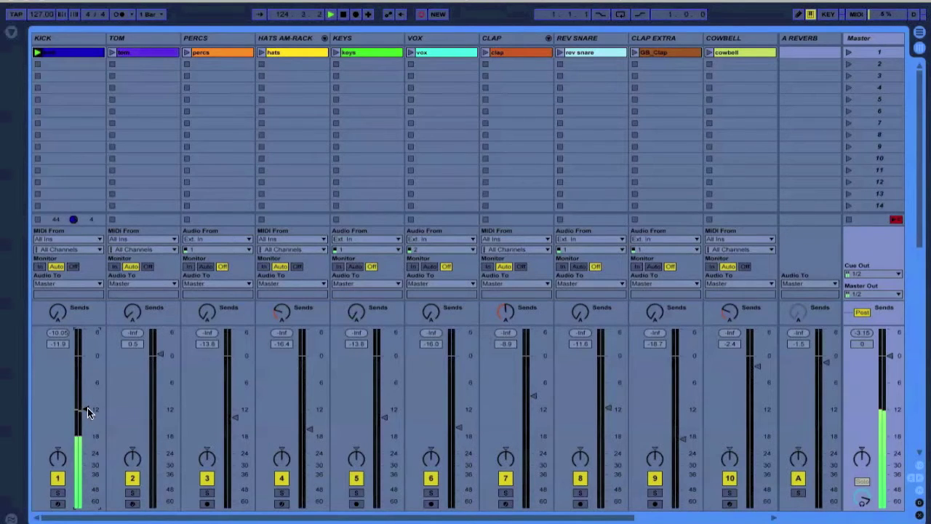
Step: Launch the tom clip alongside the kick and set the Tom track's volume to 0.9 dB
left_click(112, 53)
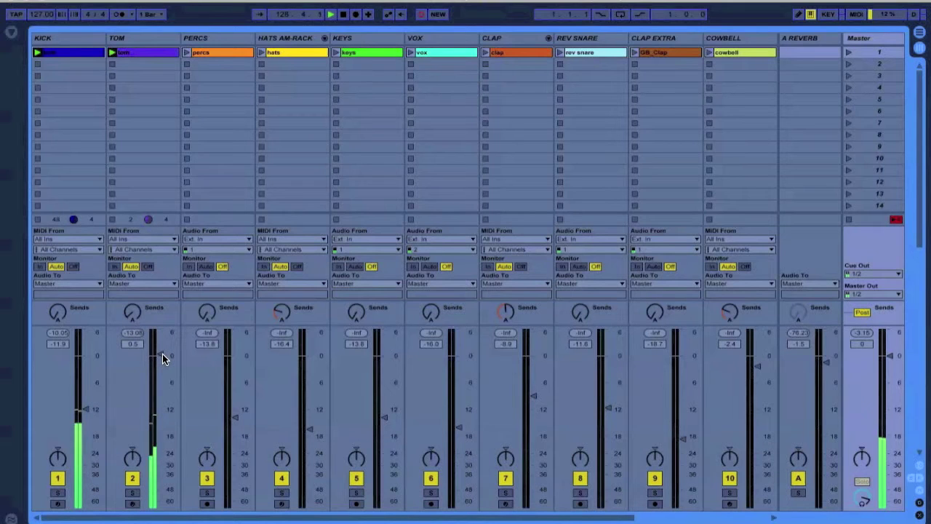
mouse_move(162, 354)
left_mouse_down()
mouse_move(160, 402)
mouse_move(161, 353)
left_mouse_up()
left_click_drag(161, 354, 160, 352)
Step: Stop the tom and kick clips and launch both of them again
left_click(113, 64)
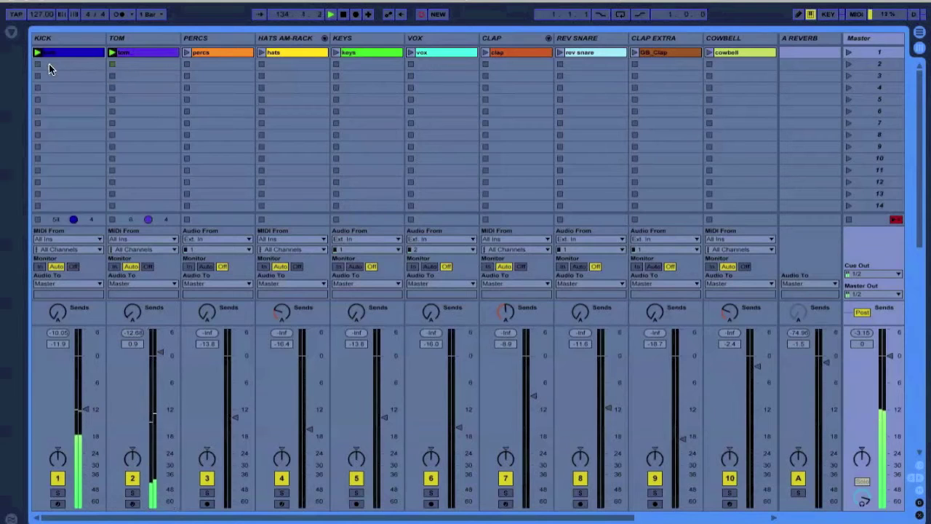
left_click(35, 64)
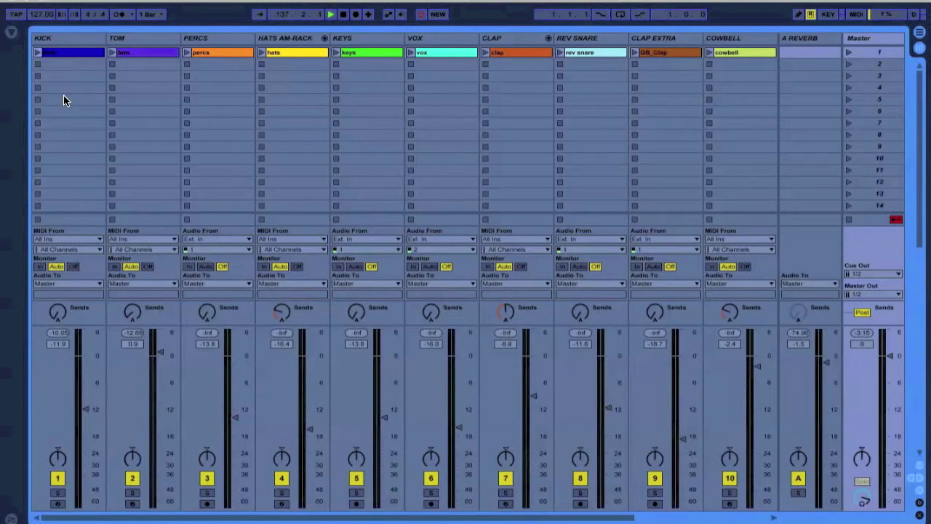
left_click(38, 53)
left_click(111, 52)
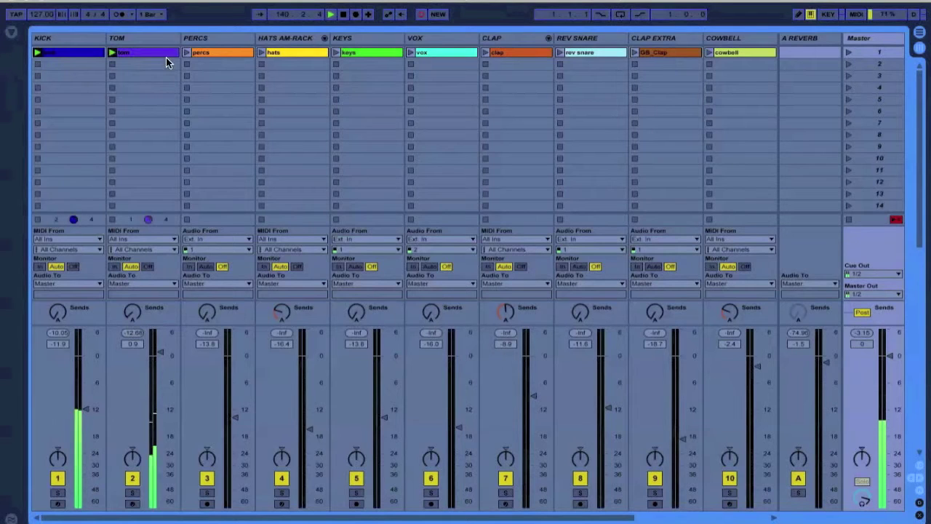
Step: Launch the hats clip, set its track's volume to -14.4 dB, and raise its reverb send
left_click(262, 54)
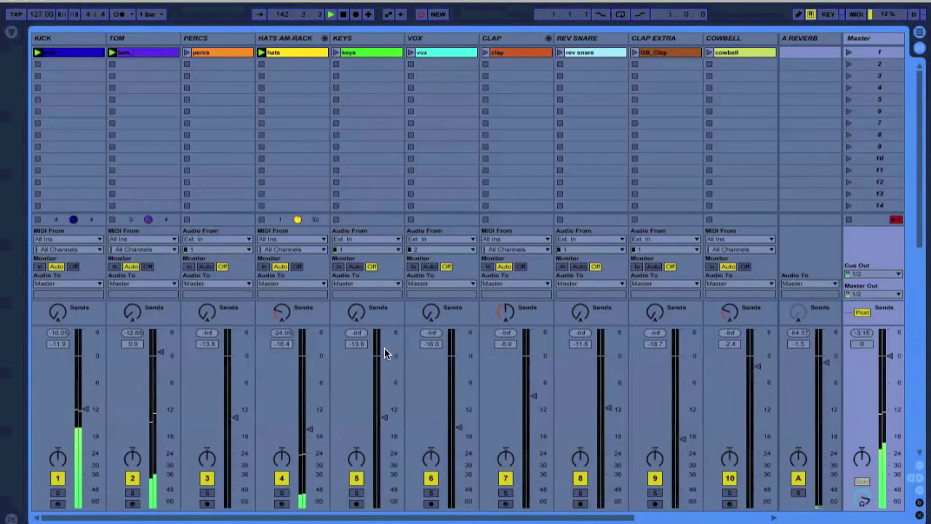
mouse_move(310, 430)
left_mouse_down()
mouse_move(310, 386)
mouse_move(310, 502)
mouse_move(310, 420)
left_mouse_up()
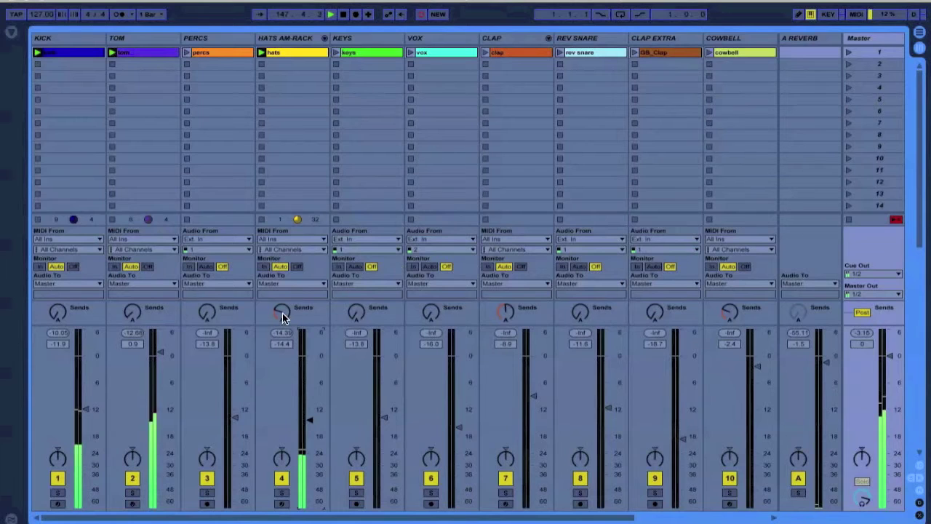
left_click_drag(281, 313, 282, 290)
key("Delete")
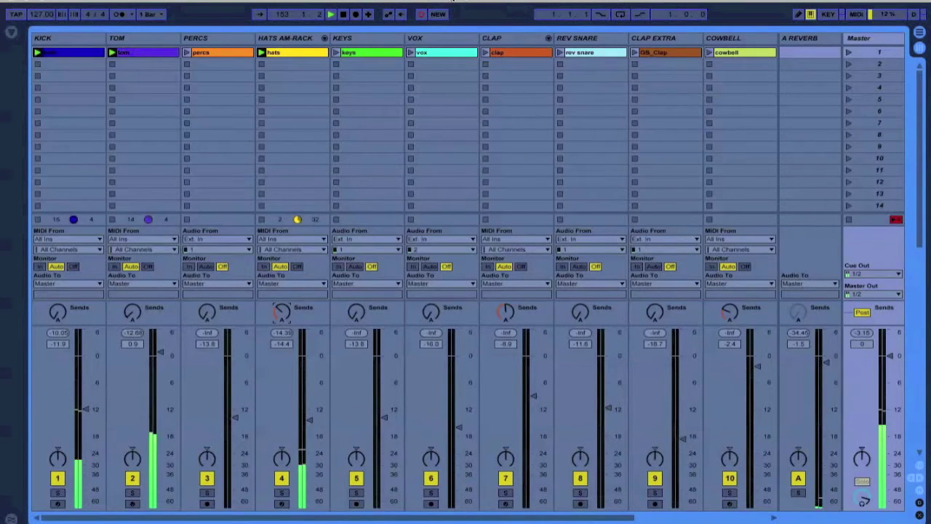
Step: Add the keys and clap clips to playback and reset the Kick track's peak level reading
left_click(337, 52)
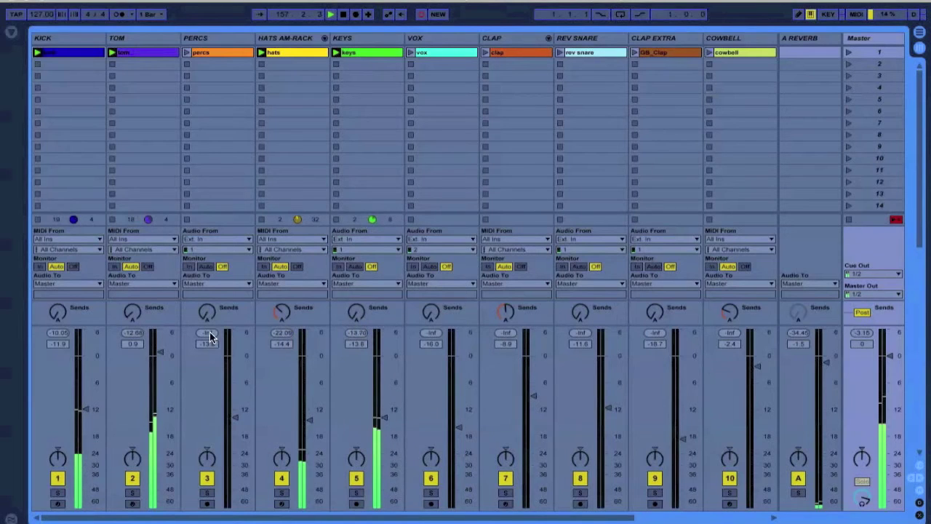
left_click(64, 332)
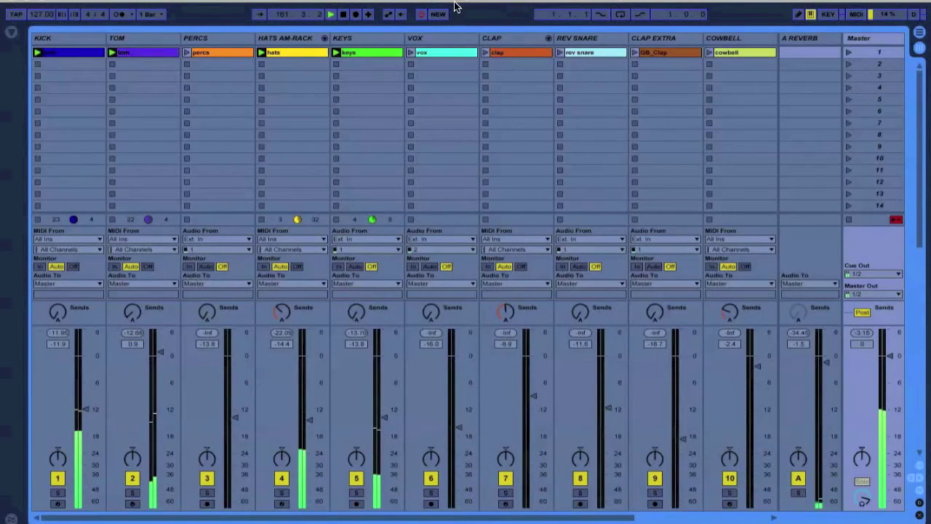
left_click(485, 53)
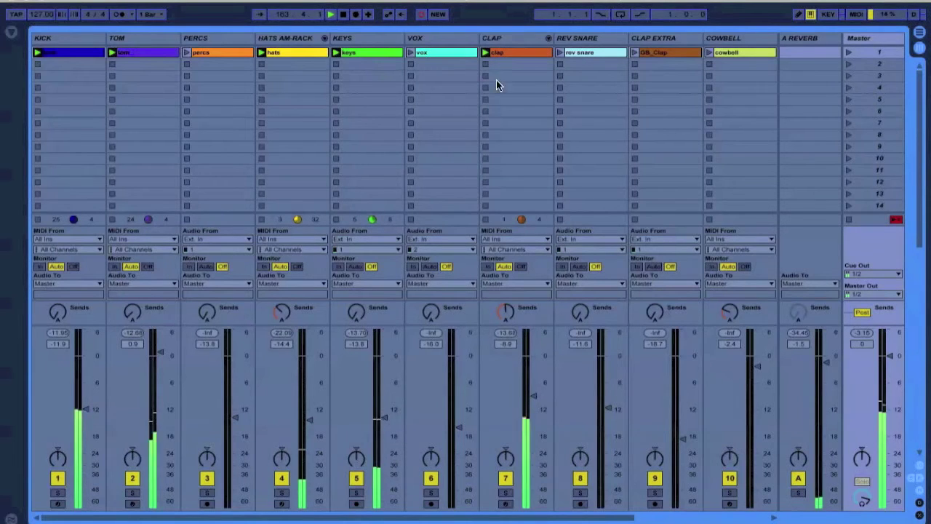
Step: Enable looping for the rev snare clip, hide its sample view, and launch the clip
double_click(580, 53)
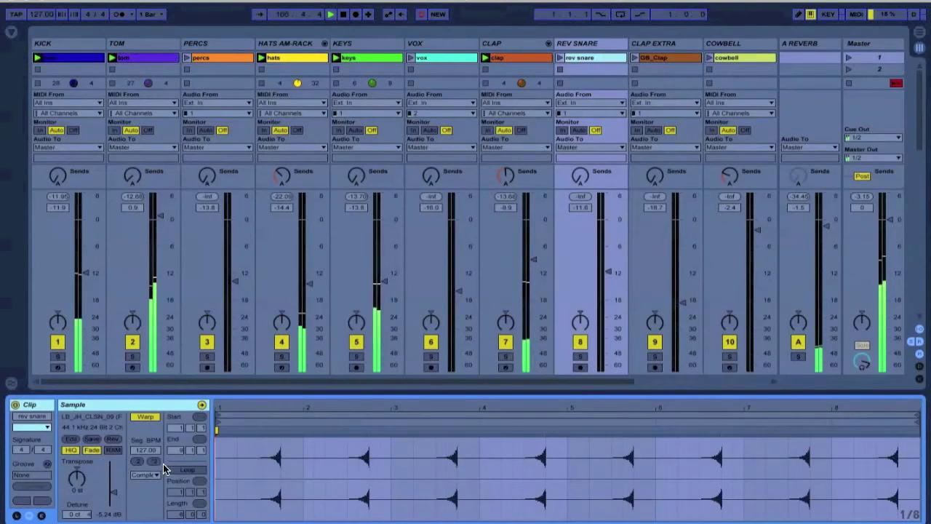
left_click(186, 469)
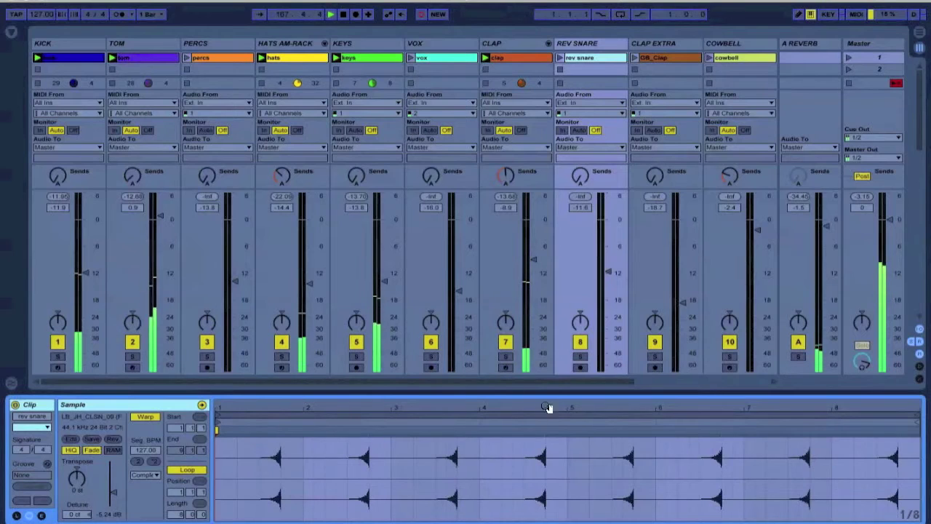
left_click_drag(553, 391, 553, 518)
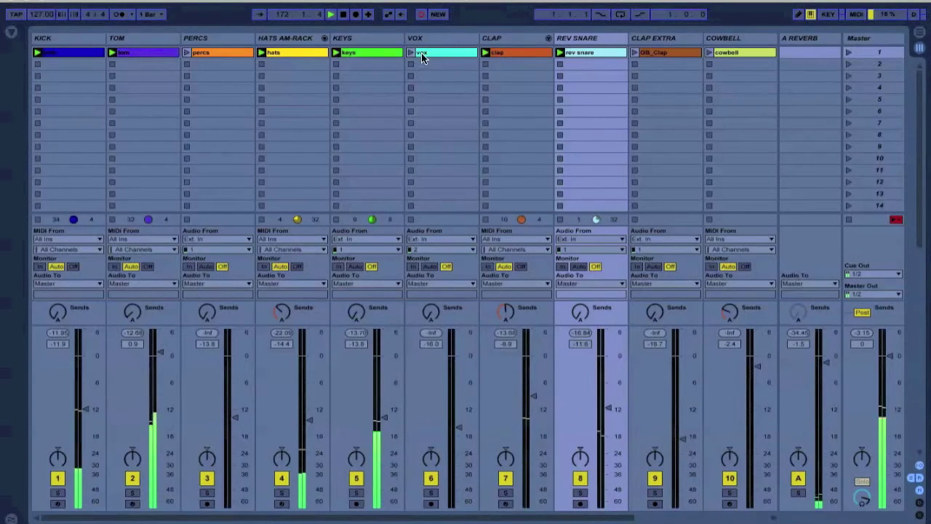
Step: Launch the percs clip at -12.3 dB with its reverb send raised, and lower the Tom track's volume to 0 dB
left_click(186, 53)
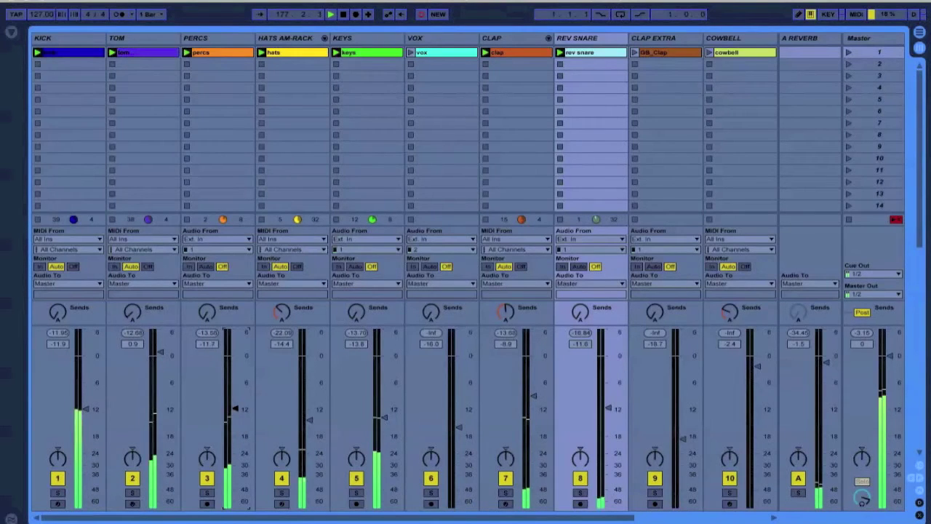
left_click_drag(221, 322, 220, 306)
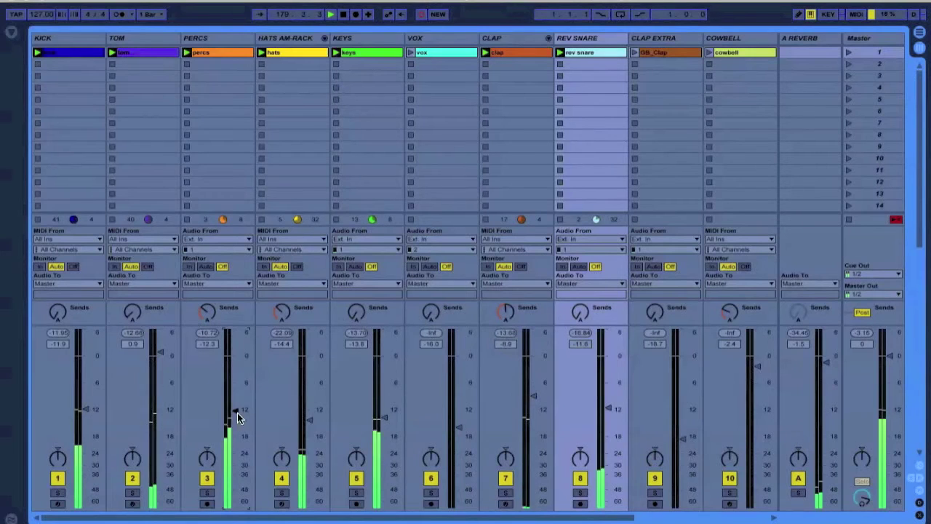
left_click_drag(161, 350, 161, 355)
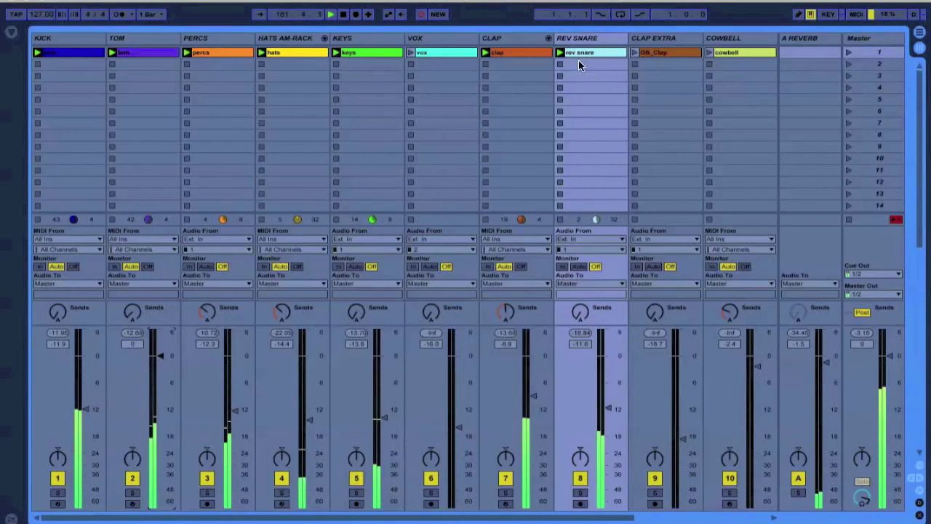
Step: Launch the cowbell and vox clips to play along with the rest of the mix
left_click(729, 38)
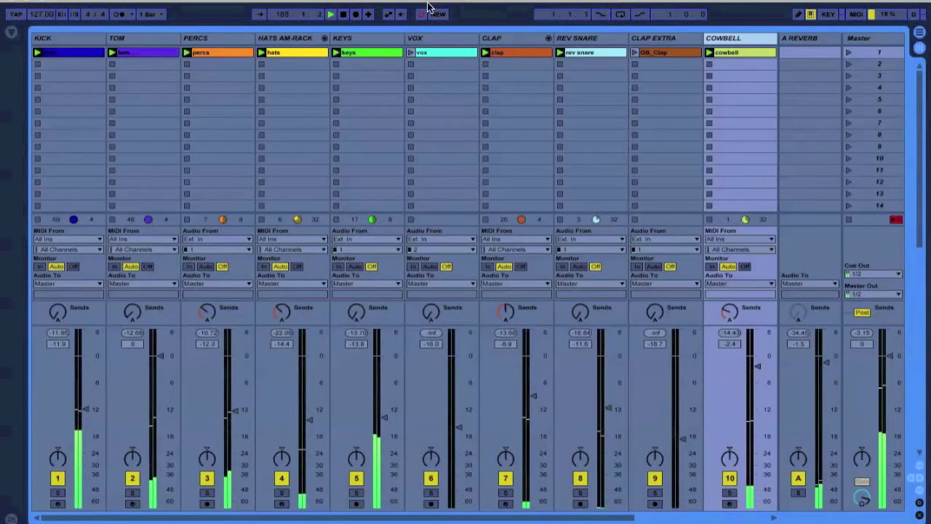
left_click(411, 54)
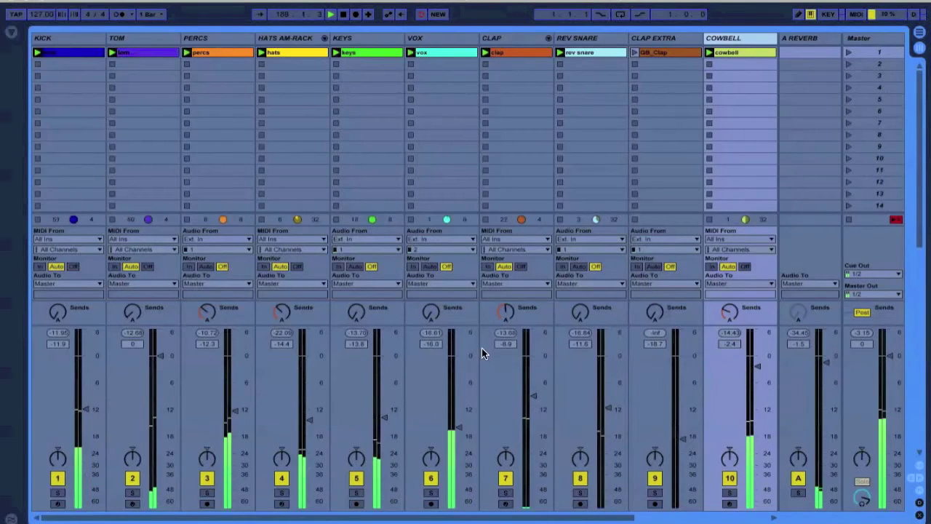
Step: Compare the mix with and without the vocals by muting and unmuting the Vox track twice
left_click(431, 478)
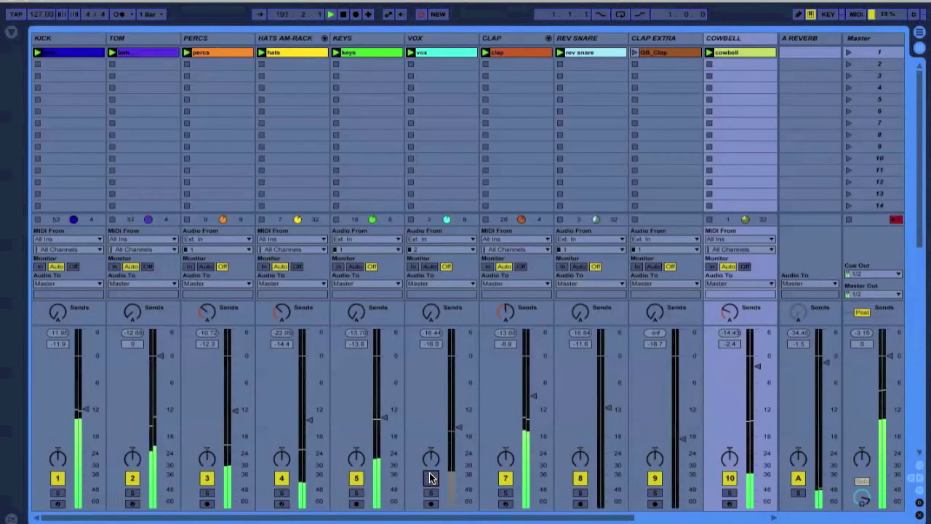
left_click(431, 478)
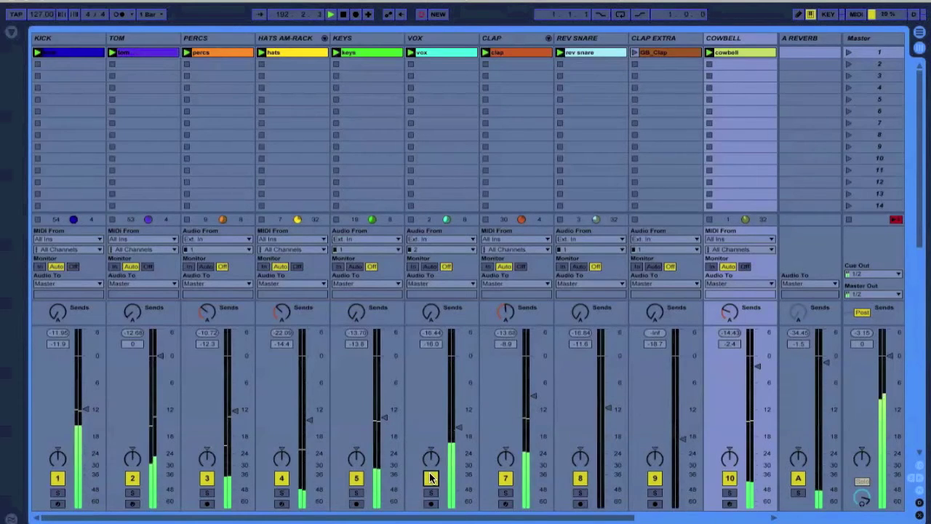
left_click(431, 478)
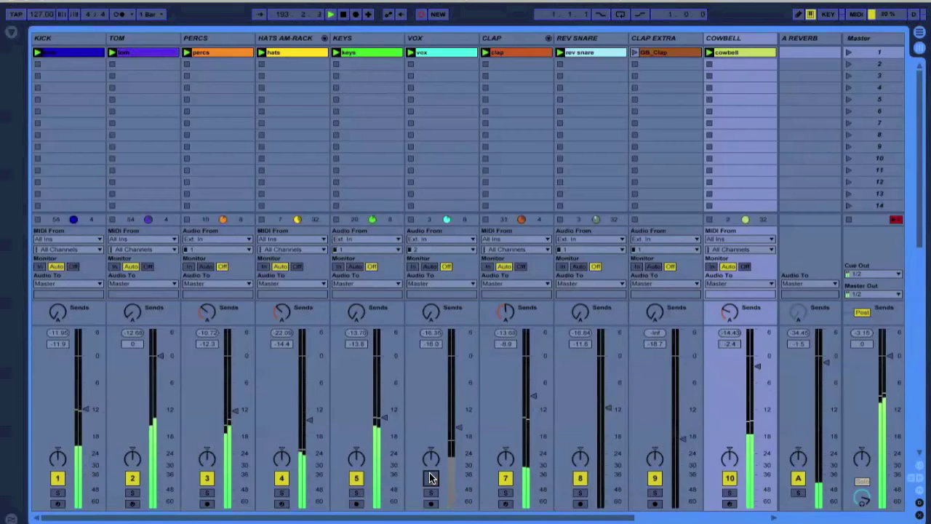
left_click(431, 478)
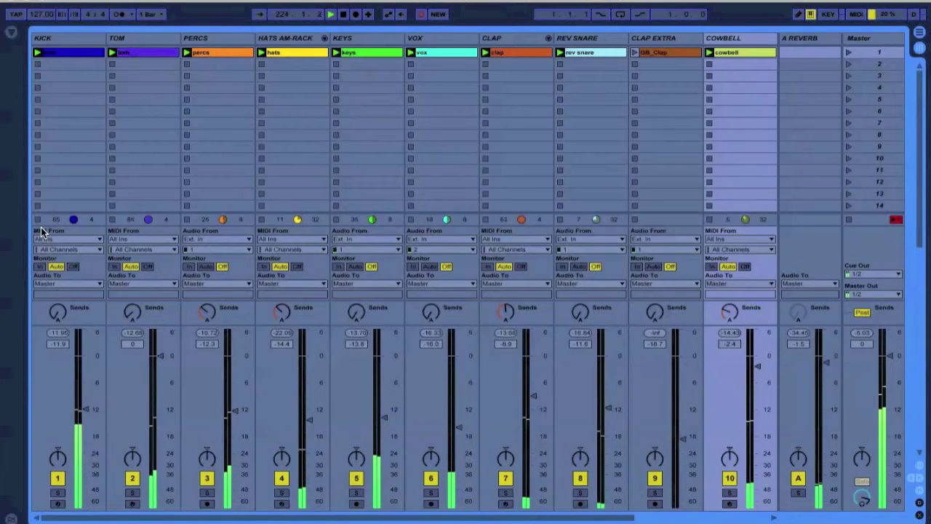
Step: Stop the clap, rev snare, cowbell, percs, hats, tom and kick clips, leaving only keys and vox playing
left_click(485, 219)
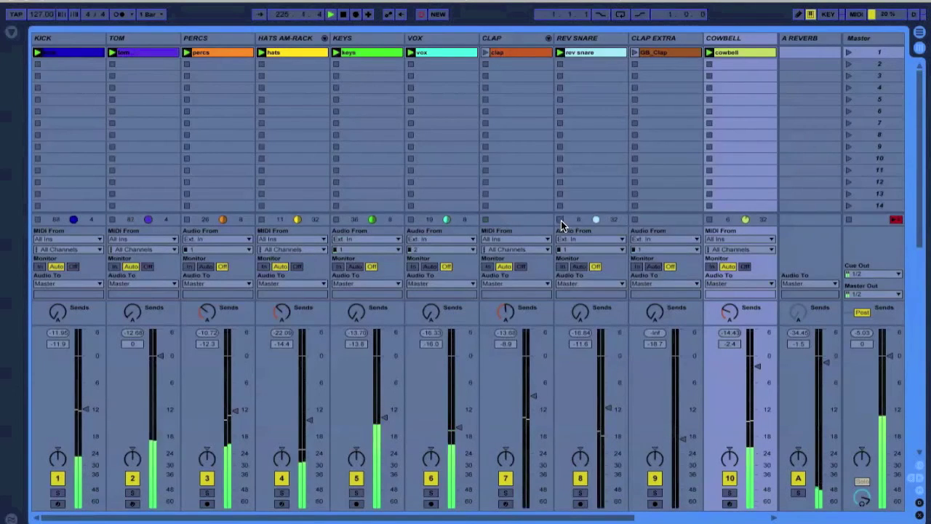
left_click(560, 219)
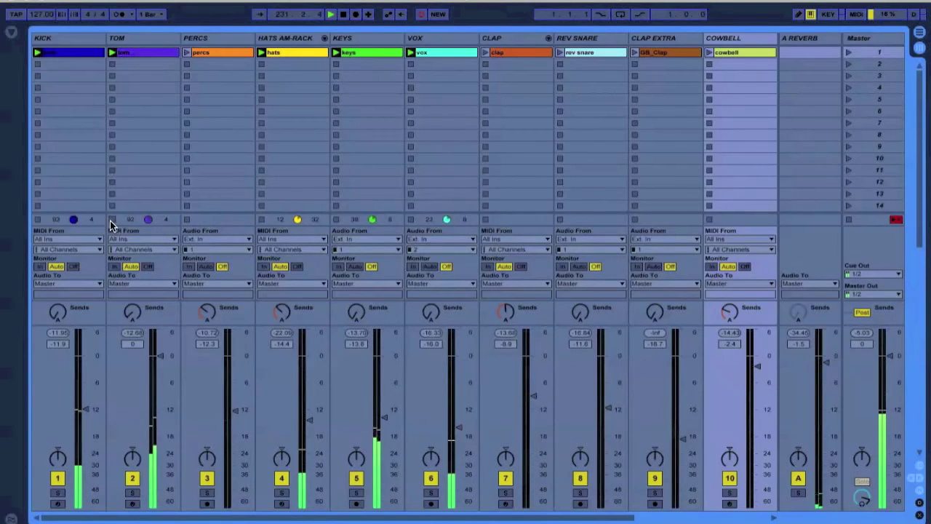
left_click(37, 219)
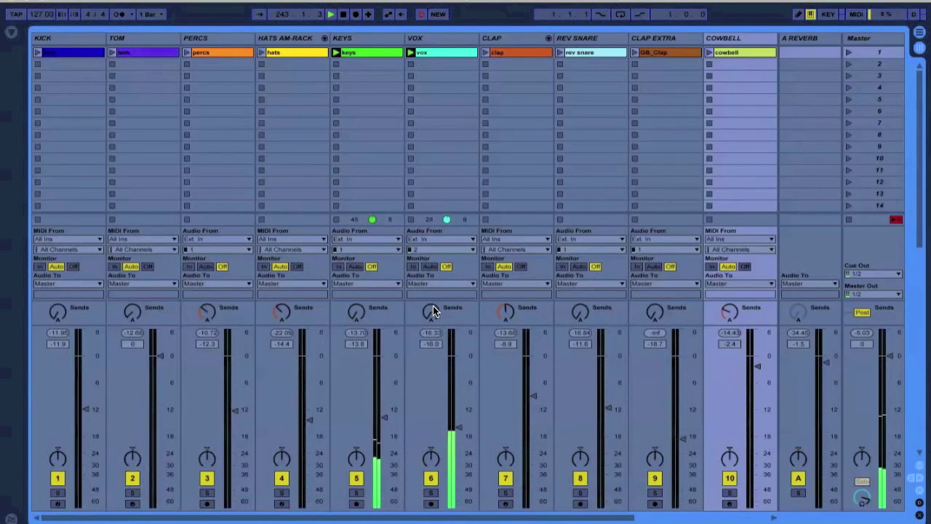
Step: Try the Keys track's reverb send at maximum, restore it to minimum, and stop the keys and vox clips
left_click(352, 314)
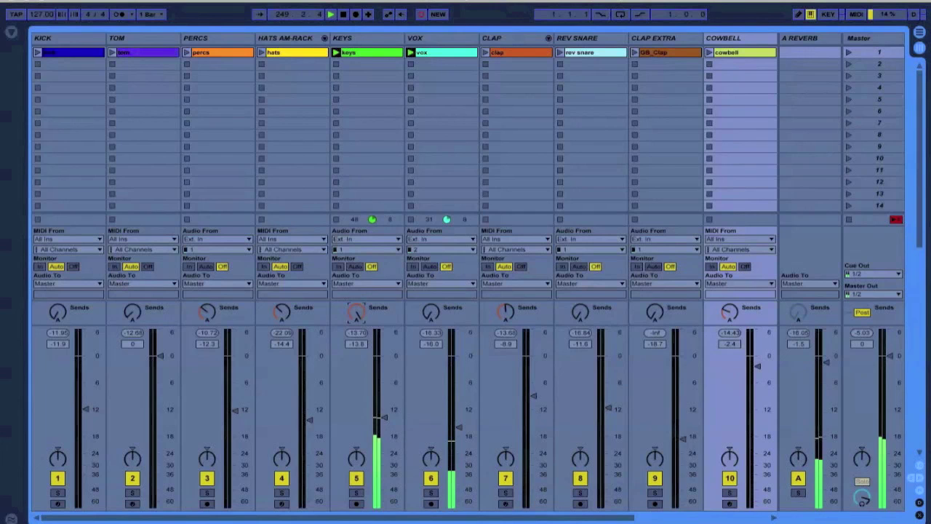
left_click(337, 63)
left_click(411, 64)
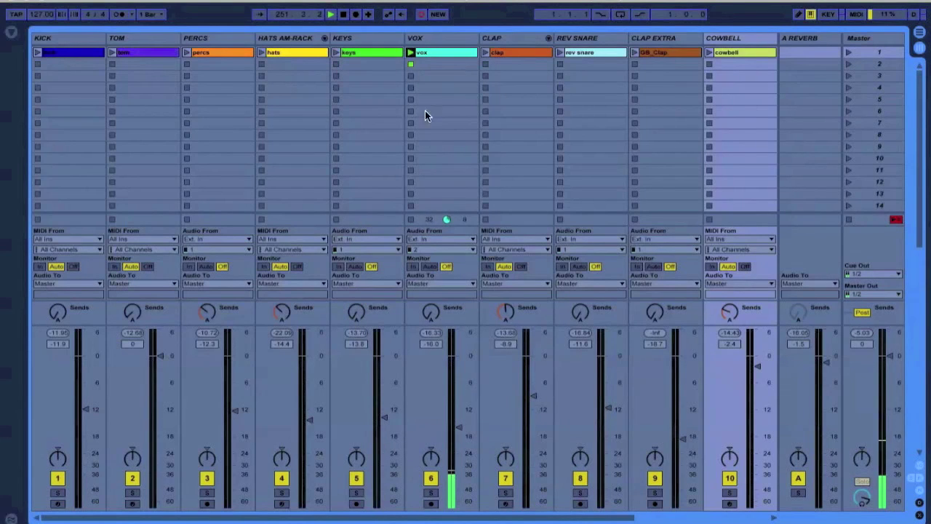